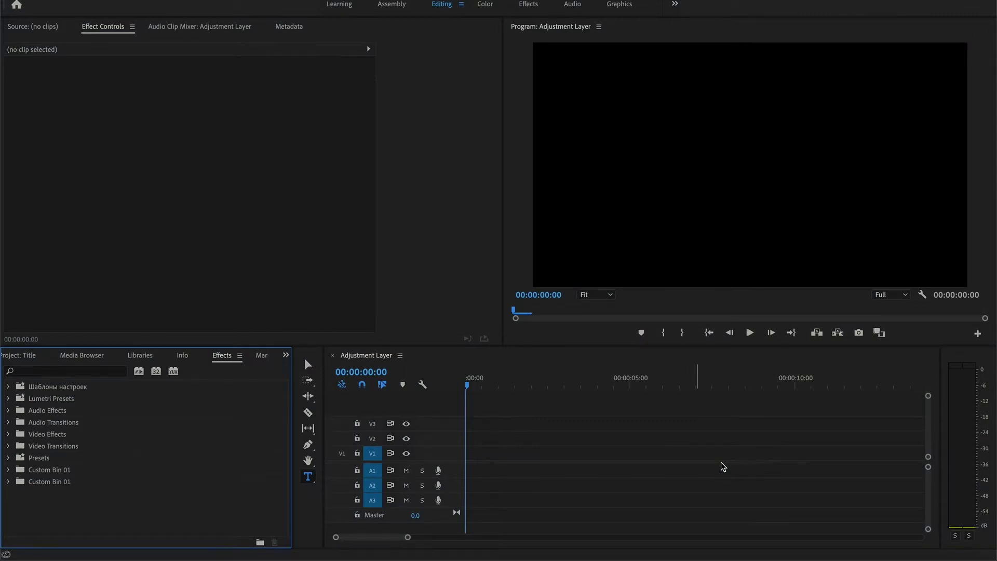
Step: Type a white 'A Film By RyanVisions' title and shift it left to Position X 695
click(309, 477)
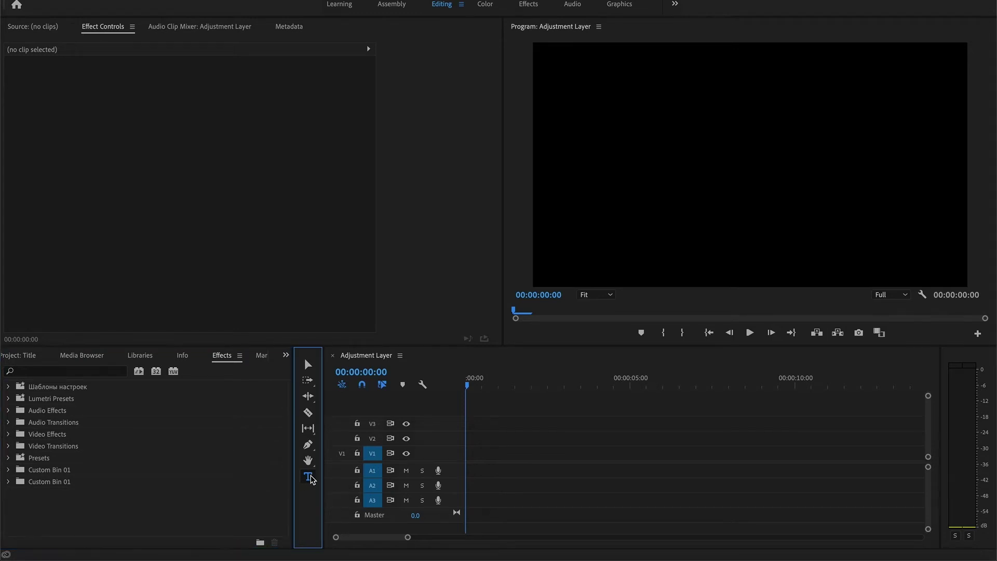
click(707, 162)
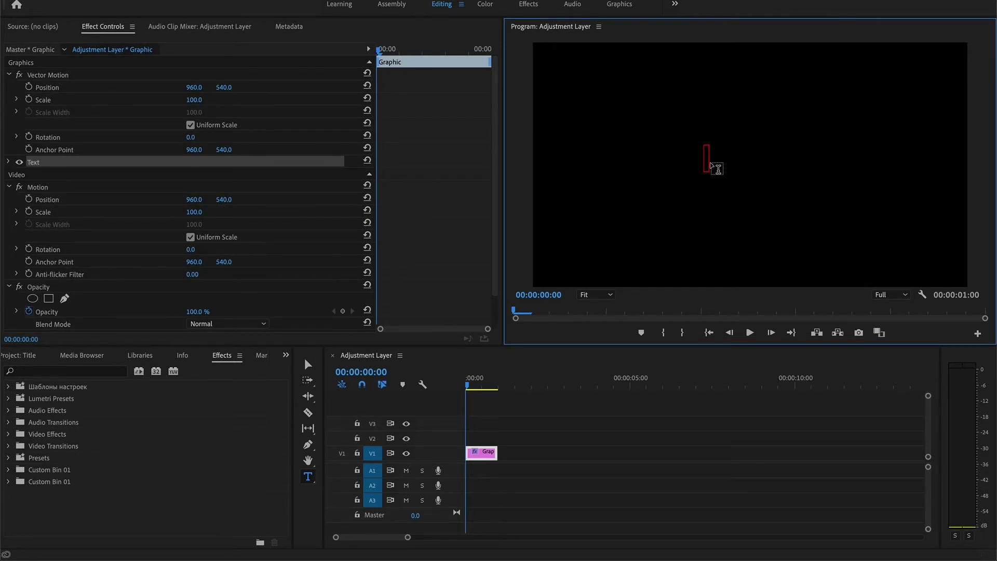
text(A film)
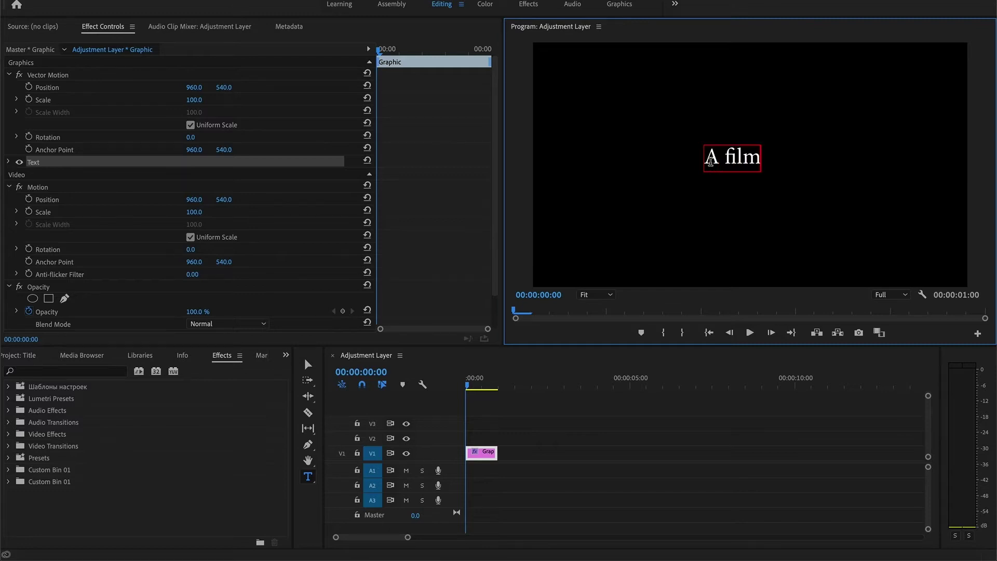
key(BackSpace)
key(BackSpace)
key(BackSpace)
key(BackSpace)
text(Film)
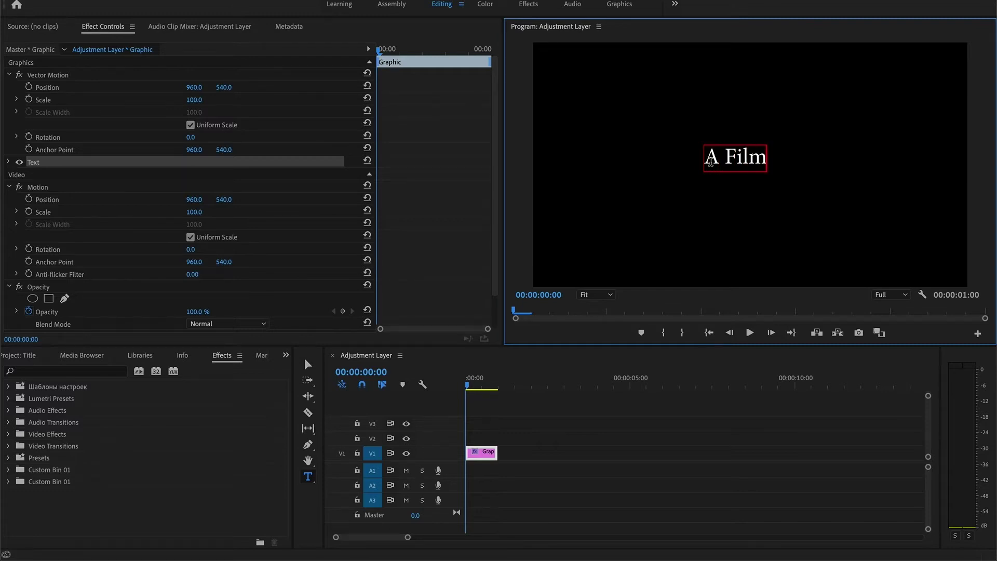
text( By Ryan)
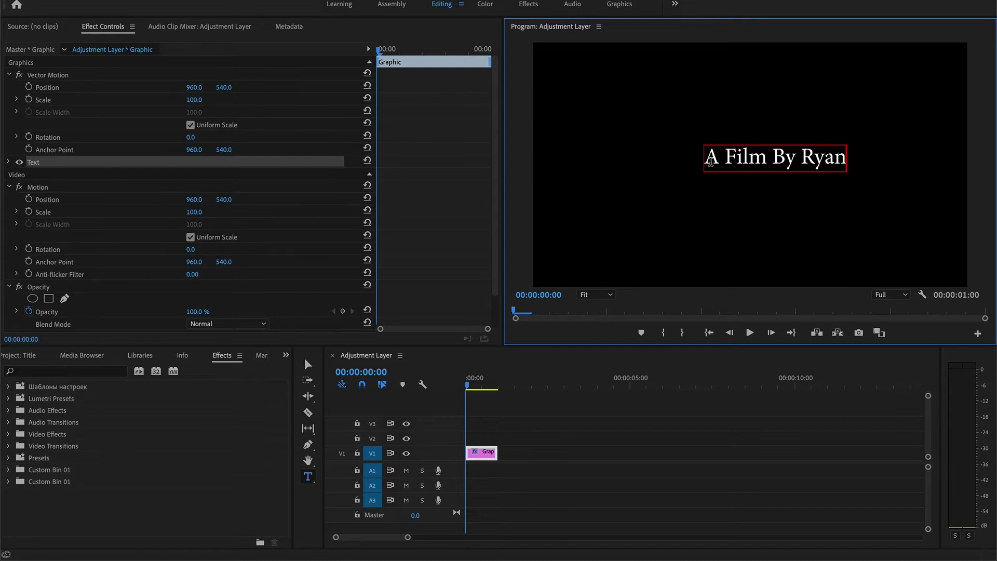
text(Visiosn)
key(BackSpace)
key(BackSpace)
text(ns)
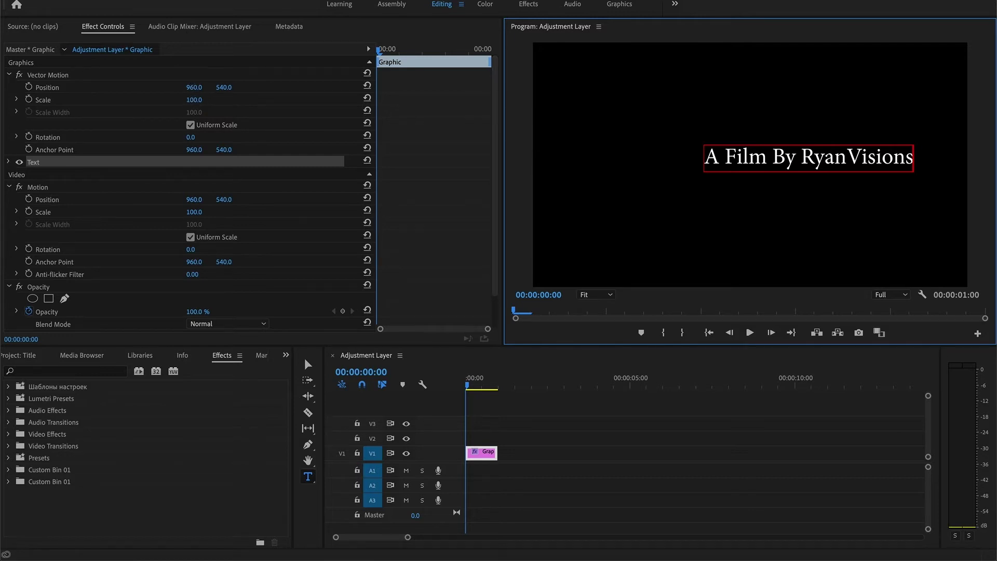
drag(193, 87, 56, 88)
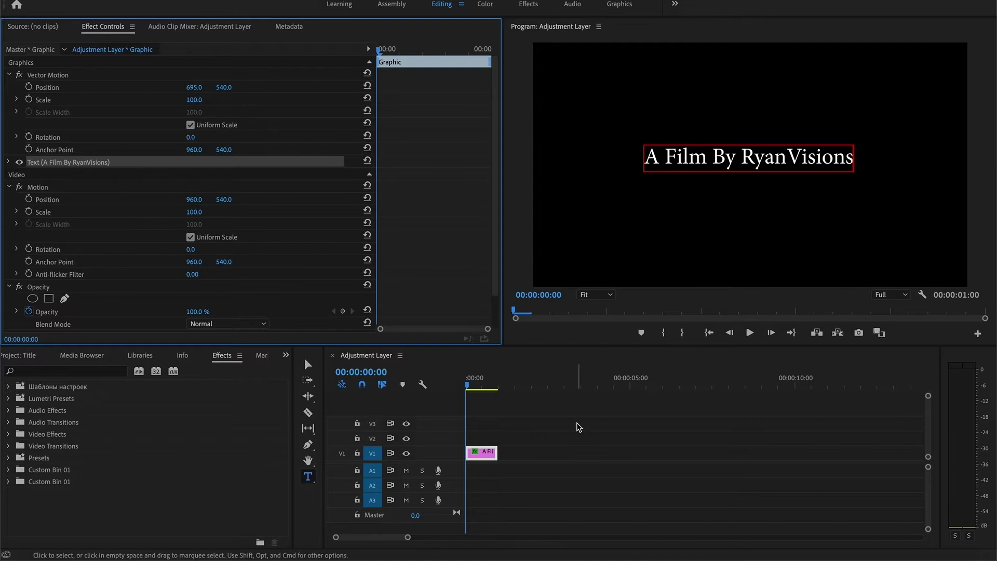
Step: Add a '//' text on V2, position it at 1311, 92 and scale it to 148
click(545, 485)
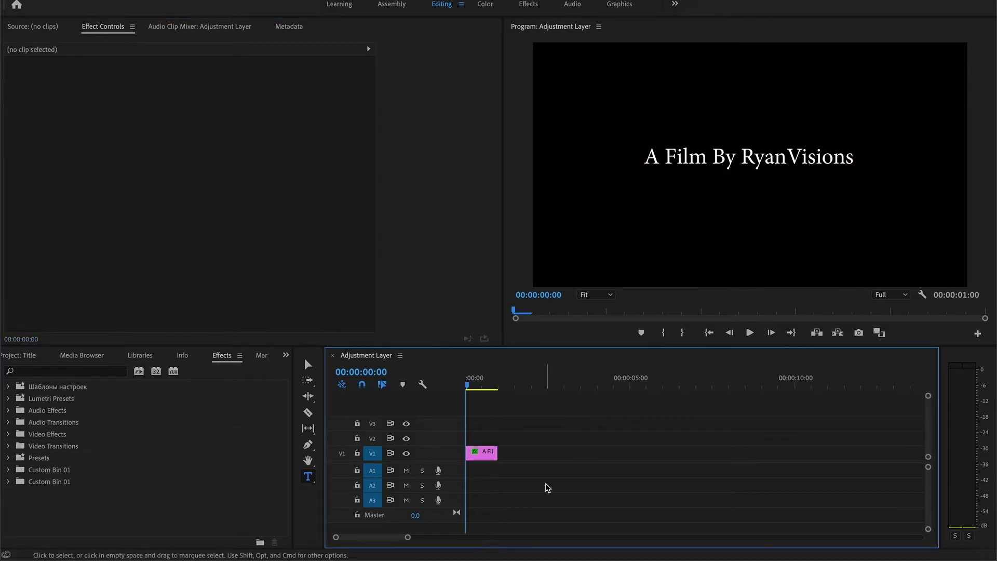
click(308, 476)
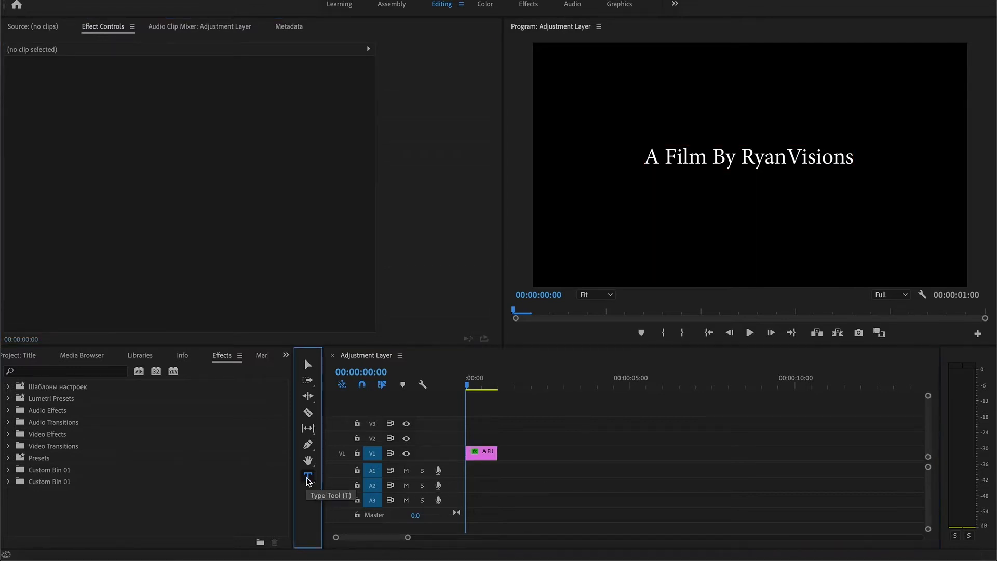
click(776, 239)
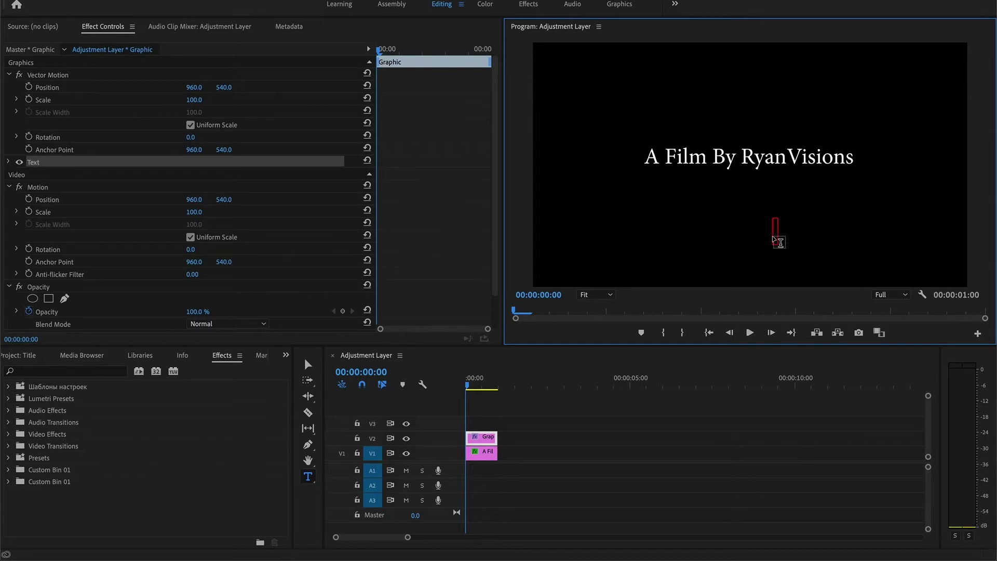
text(//)
drag(196, 87, 452, 87)
drag(230, 87, 65, 87)
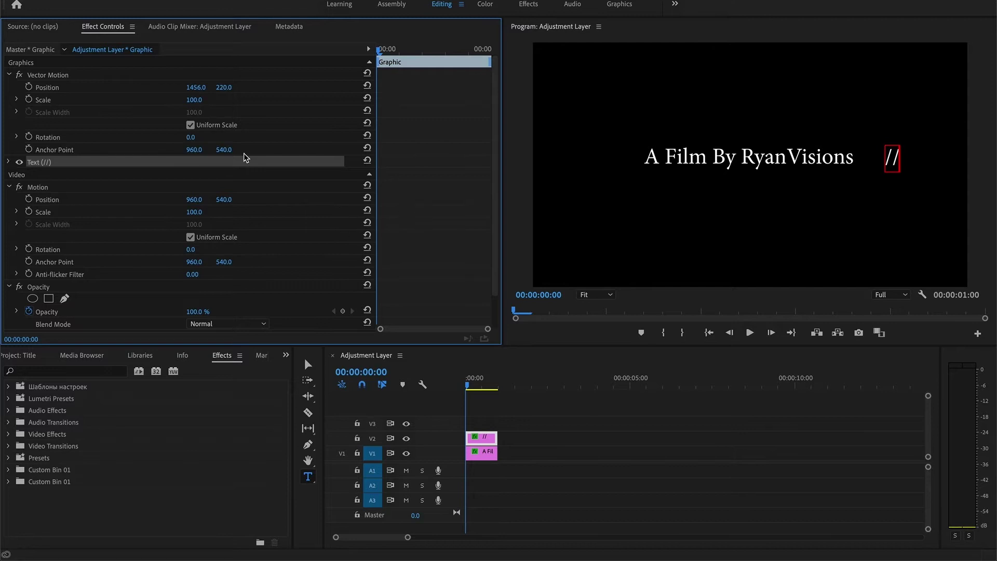
drag(192, 100, 120, 88)
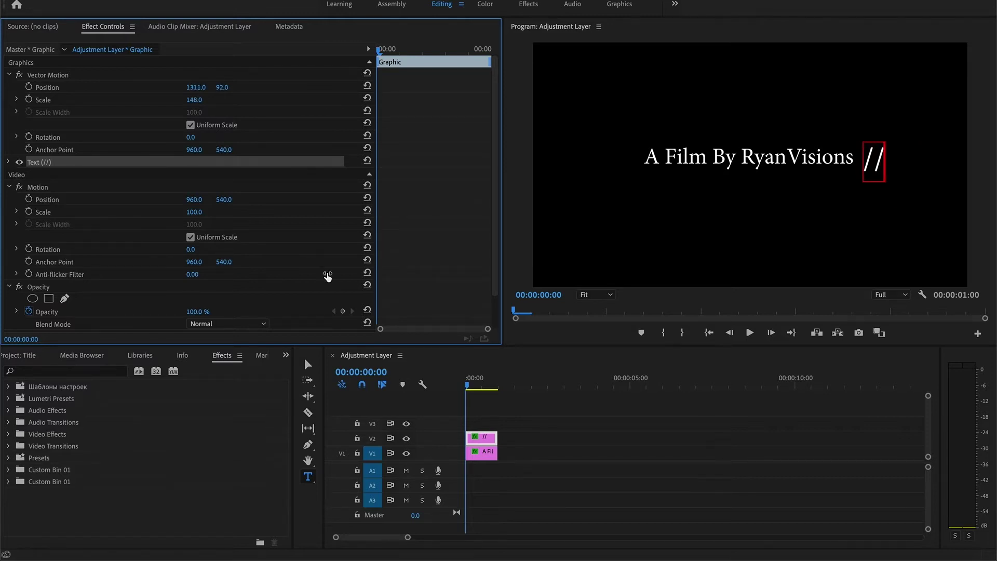
Step: Draw a four-point opacity pen mask around the title text, slanting its right edge
click(486, 458)
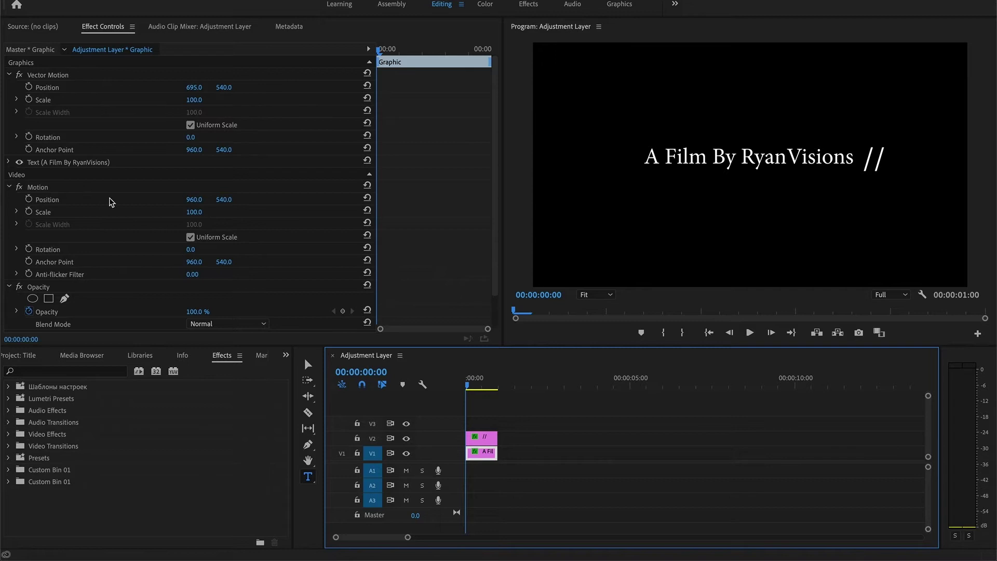
click(66, 290)
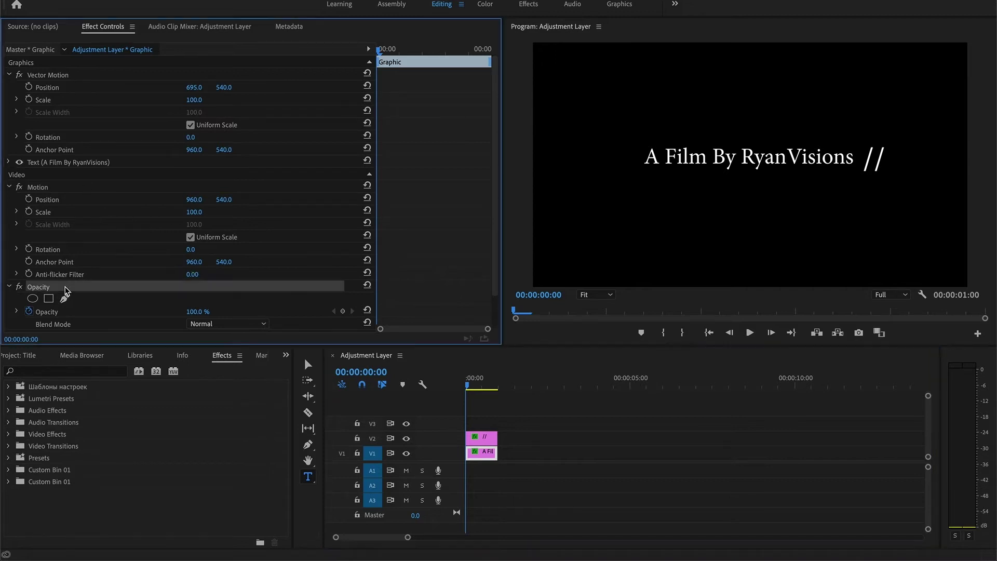
click(637, 140)
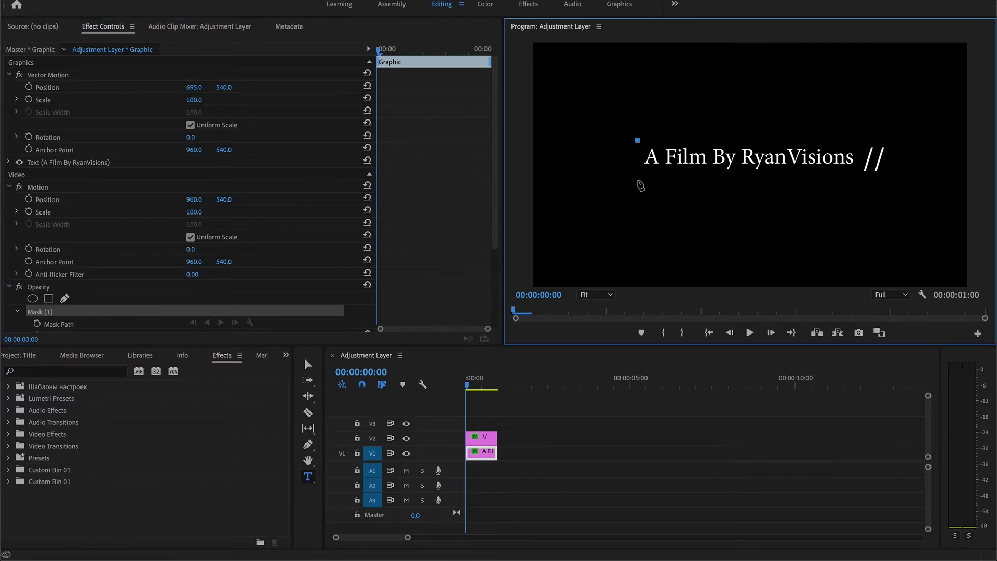
click(637, 178)
click(853, 178)
click(860, 142)
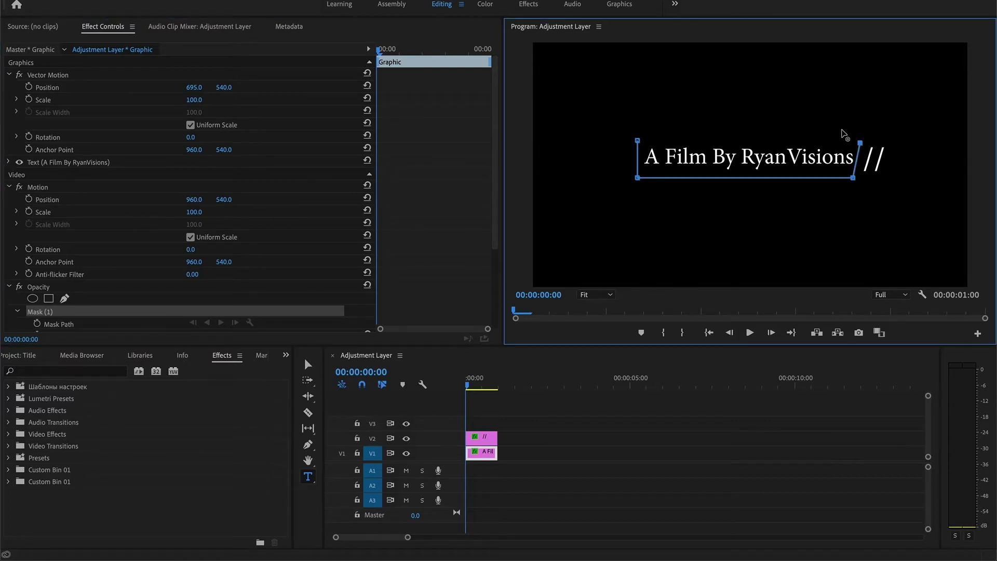
click(637, 140)
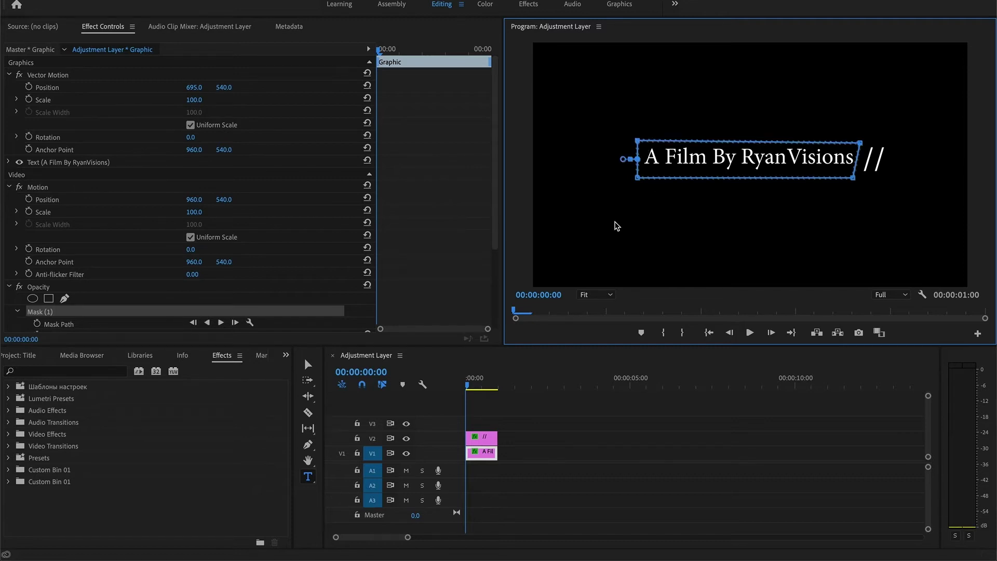
key(backslash)
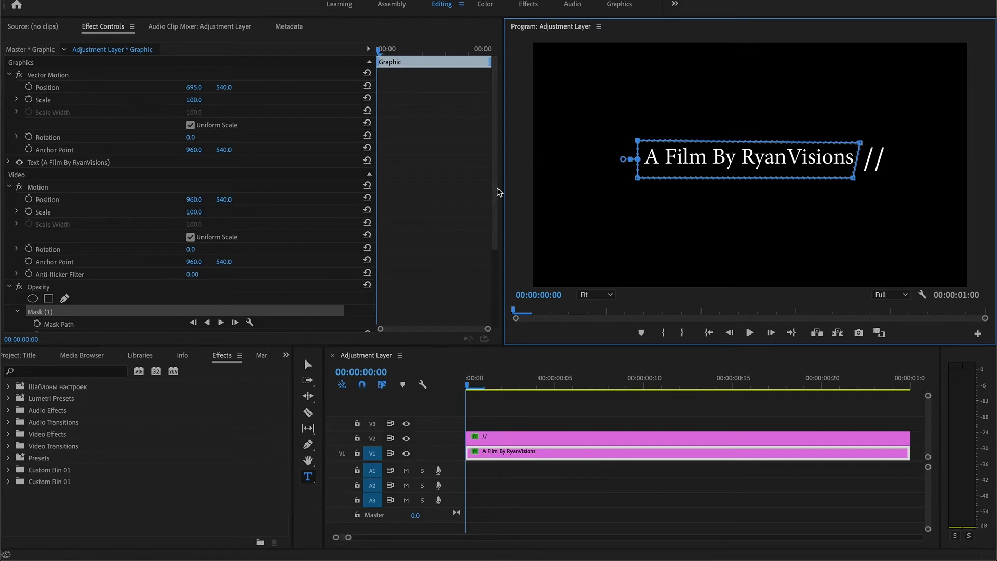
Step: Add a Mask Path keyframe at the clip start, then move to frame 00:00:00:24
drag(497, 188, 494, 281)
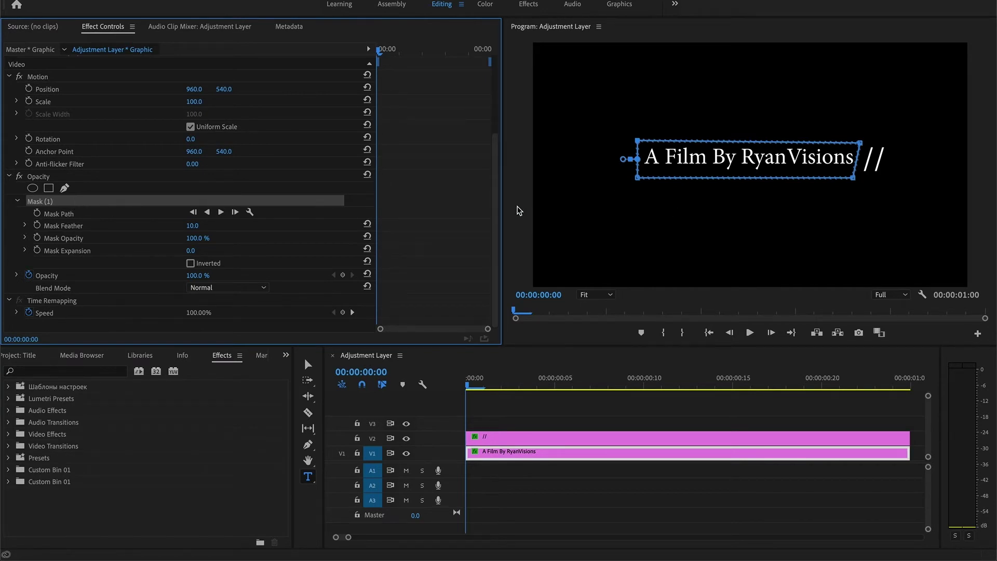
click(47, 214)
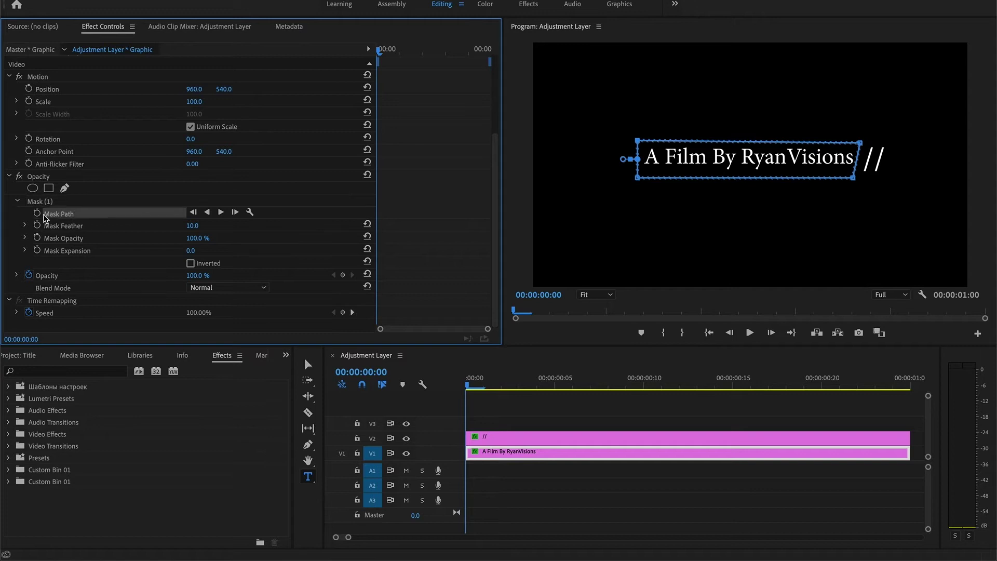
click(37, 213)
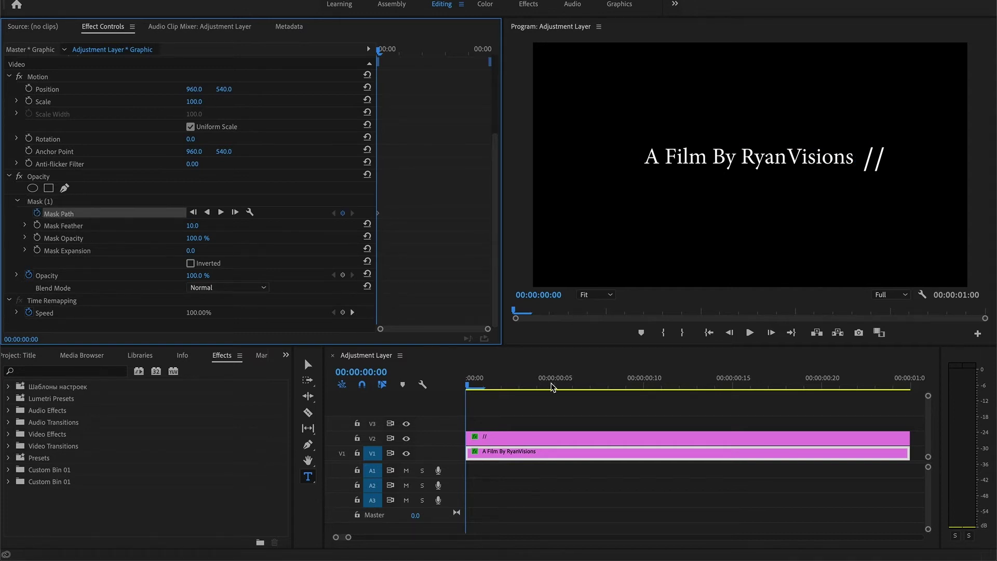
drag(476, 387, 626, 384)
drag(726, 375, 901, 382)
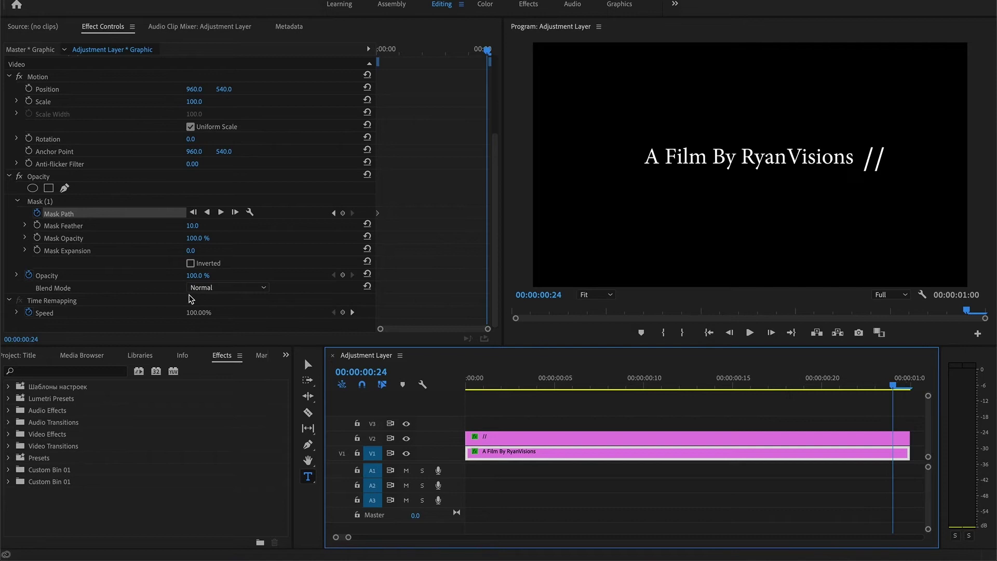
Step: At 00:00:00:24, slide the mask left off the text to keyframe the wipe
click(75, 203)
click(675, 156)
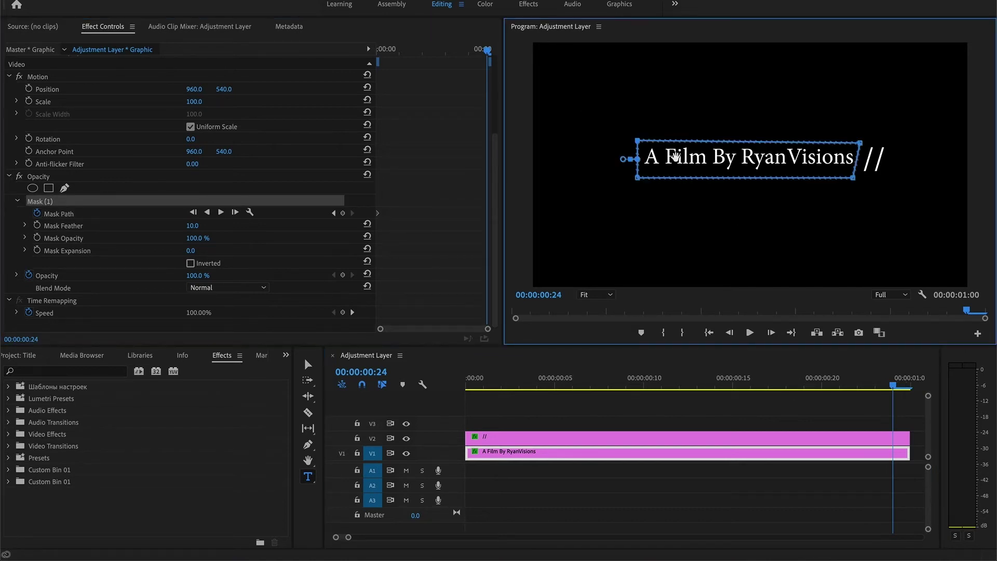
drag(675, 156, 463, 160)
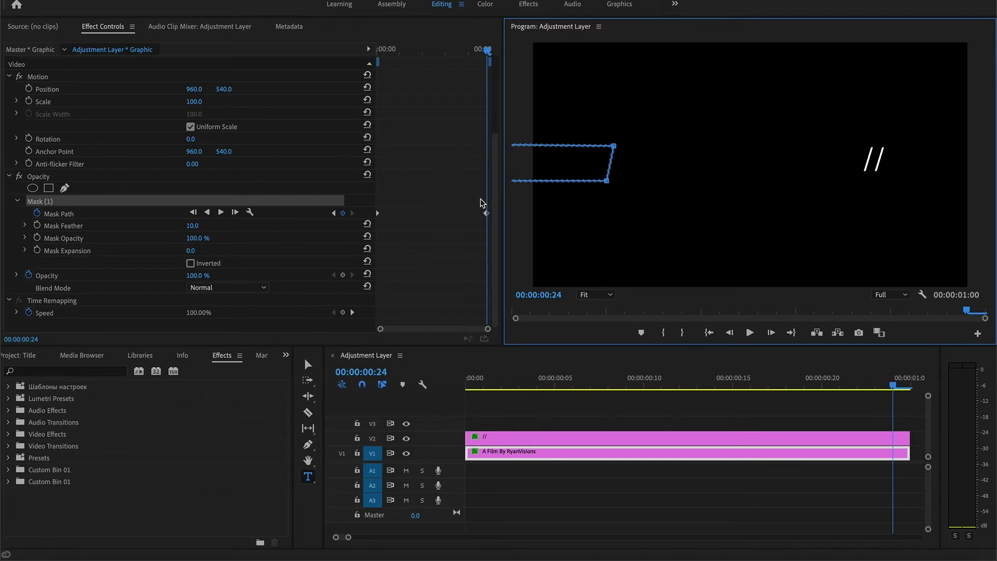
click(487, 213)
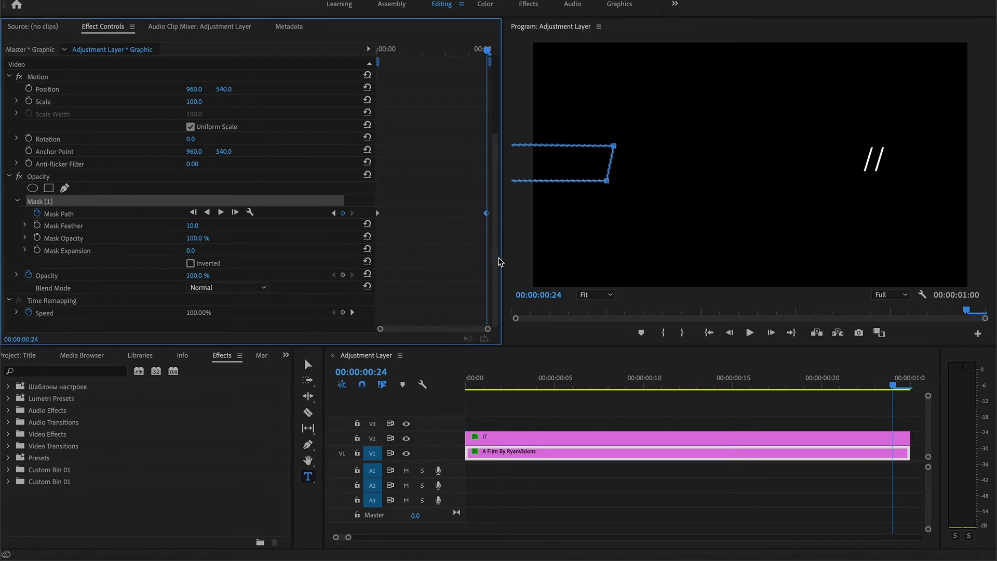
right_click(488, 222)
click(475, 292)
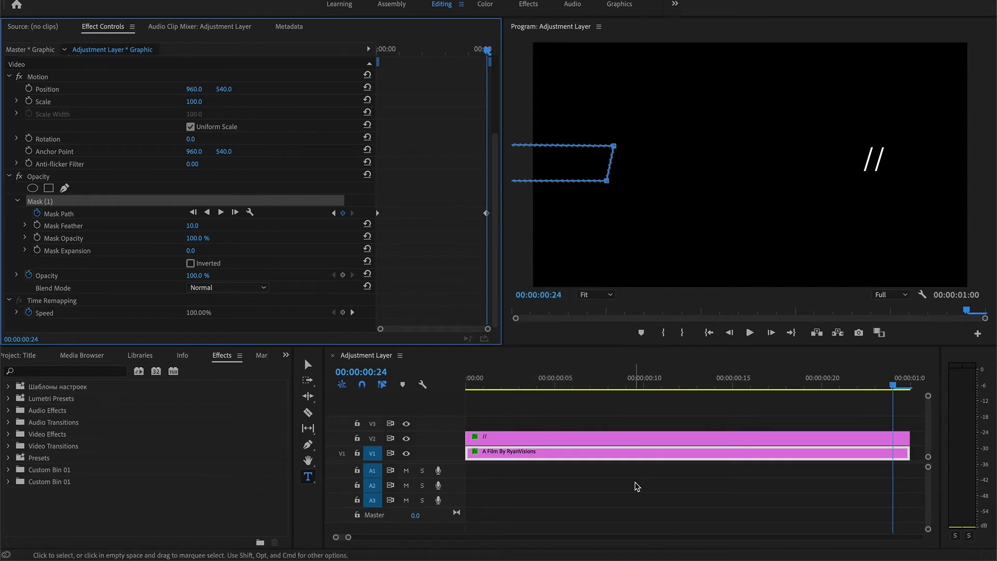
click(637, 487)
Step: Move the '//' to Position X 1261 beside RyanVisions and add a starting Position keyframe
click(467, 388)
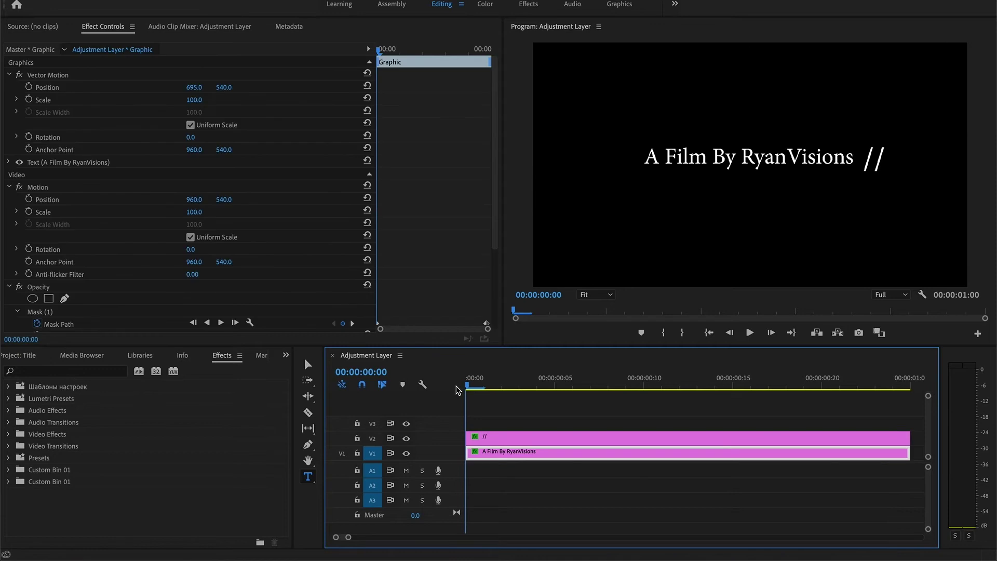
click(498, 436)
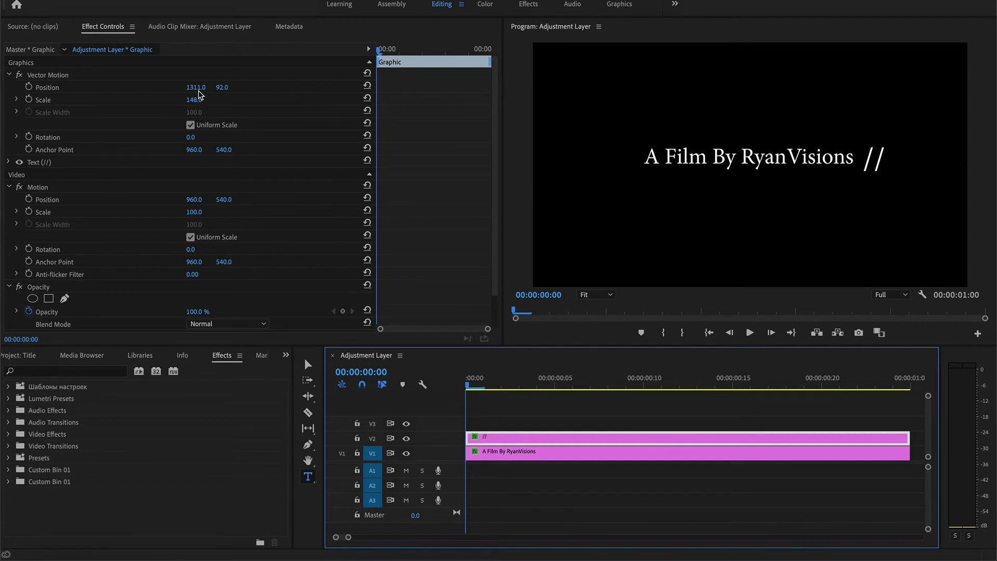
drag(198, 90, 172, 90)
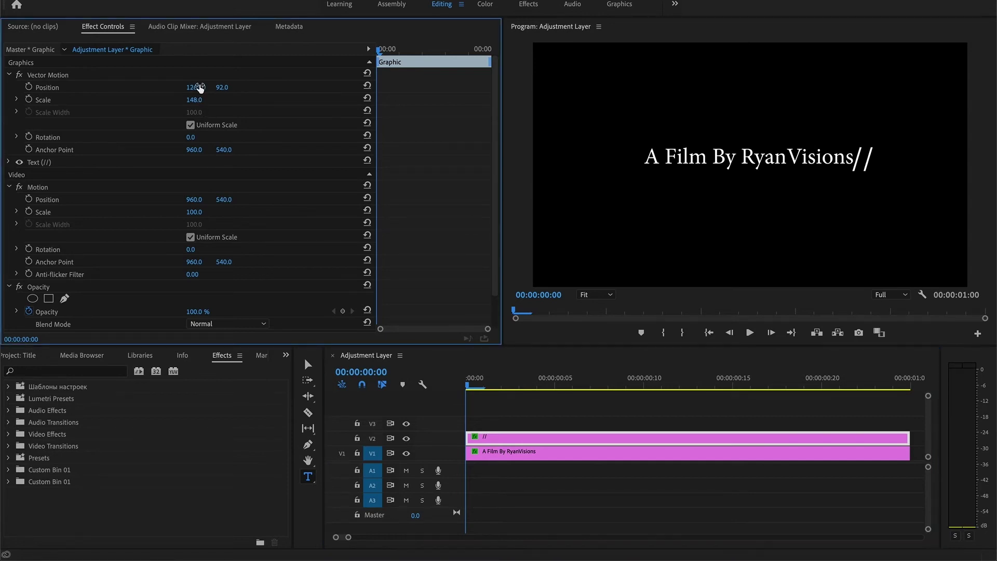
click(29, 87)
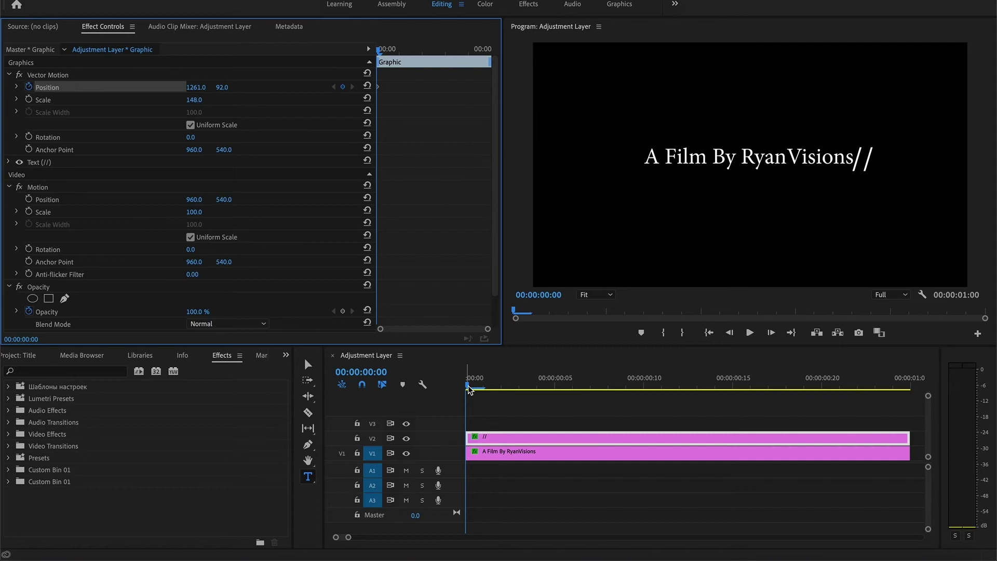
Step: Keyframe the slashes sliding from X 1261 to 317.3 and replay the animation
key(space)
drag(200, 87, 99, 87)
scroll(521, 390, down, 1)
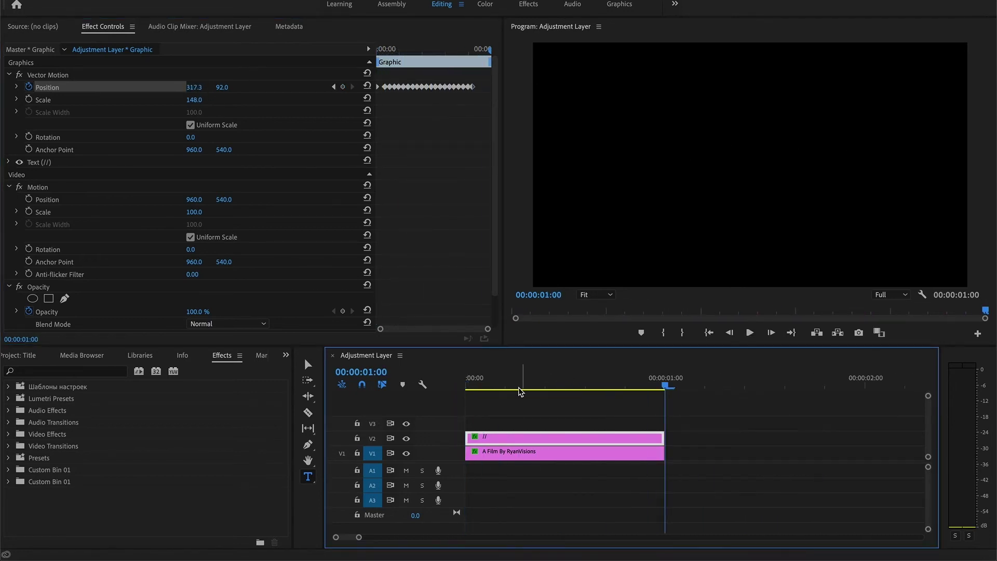
key(space)
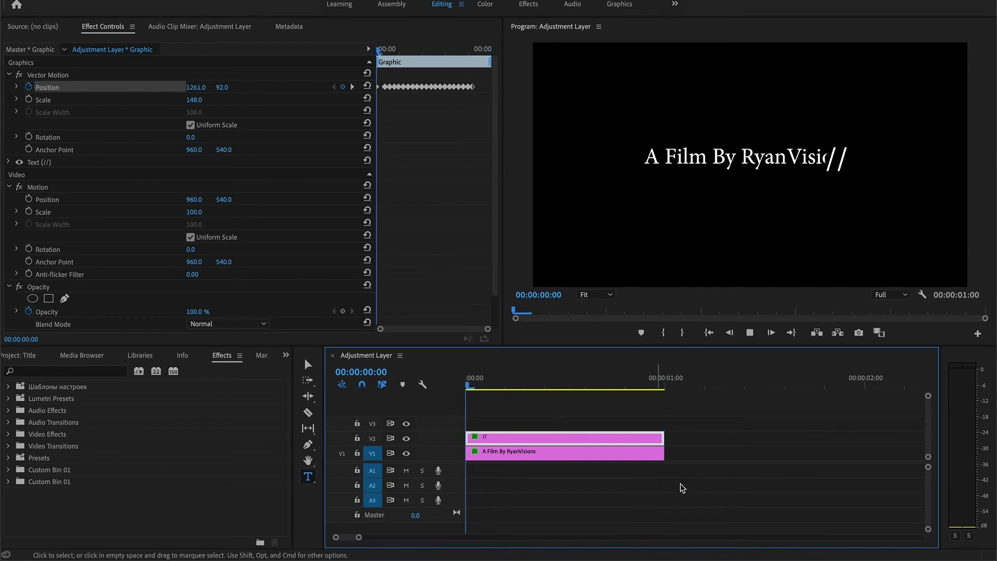
scroll(676, 501, down, 1)
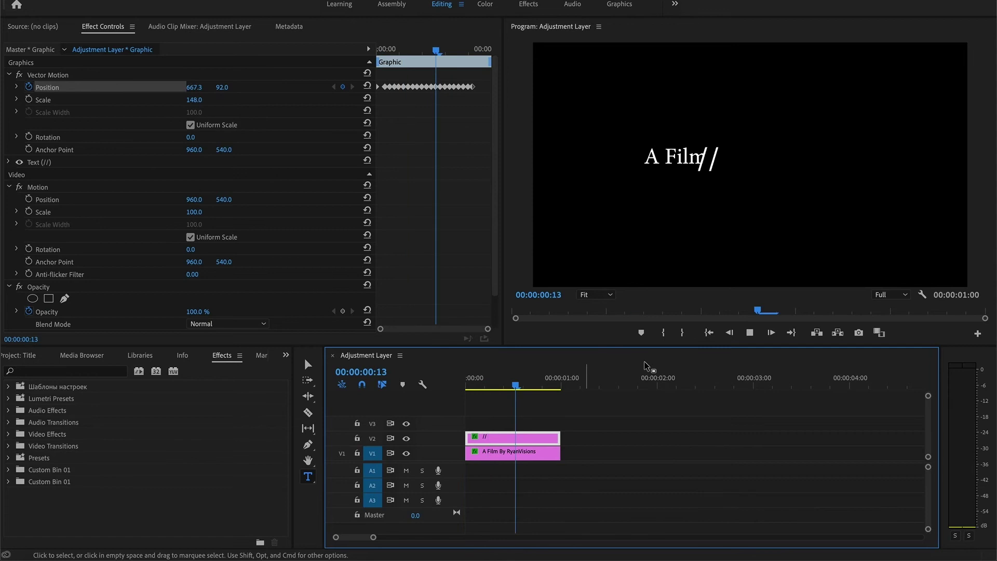
click(750, 332)
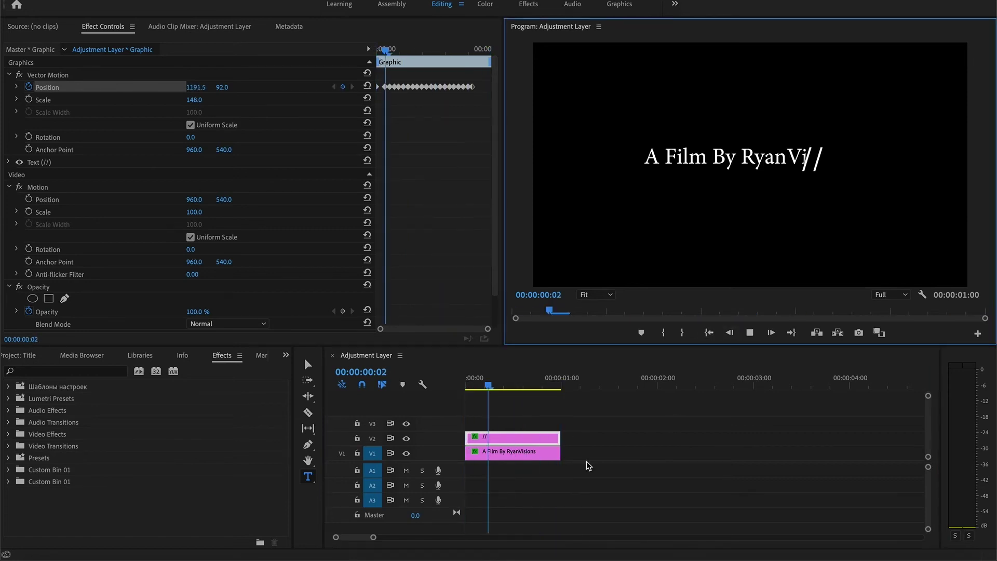
drag(589, 465, 462, 429)
Step: Nest the selected title and slash clips into a sequence named 'Title effect'
right_click(503, 444)
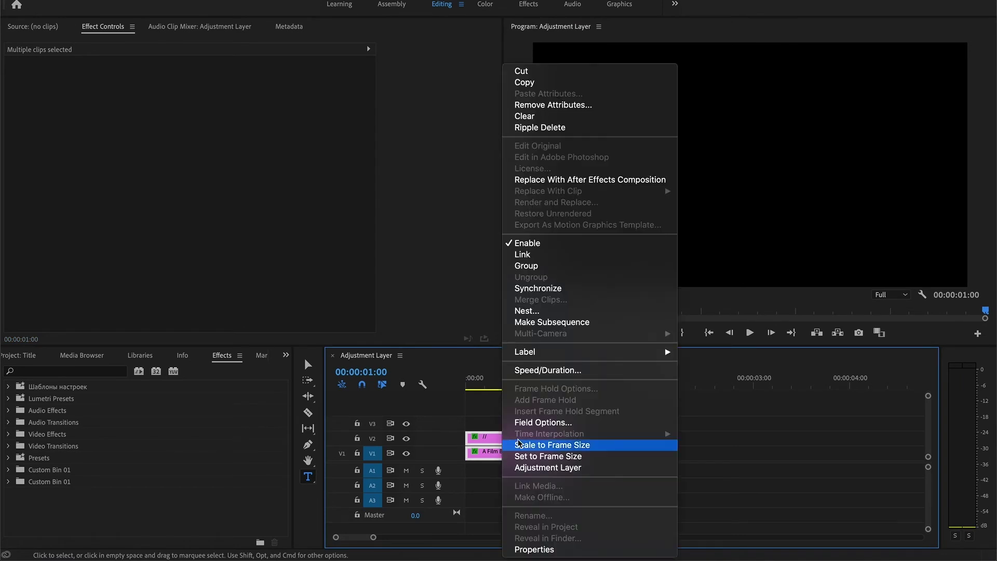
click(582, 311)
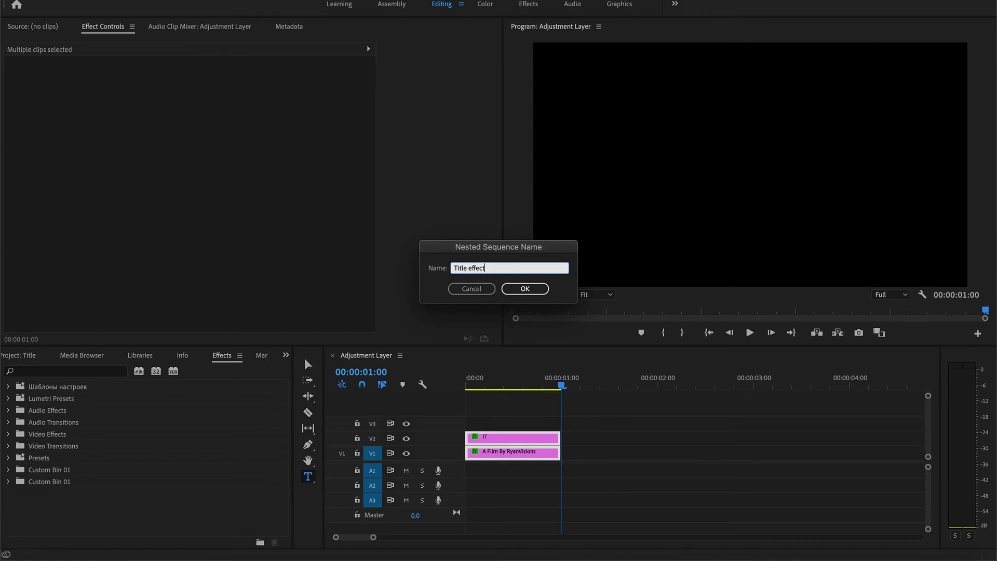
key(Return)
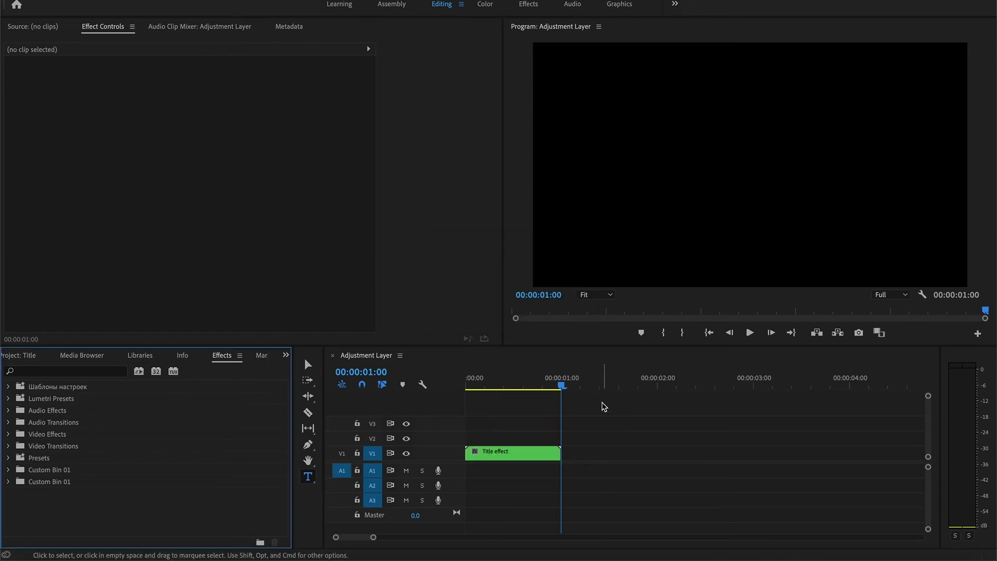
click(581, 385)
mouse_move(582, 387)
mouse_down()
mouse_move(457, 392)
mouse_move(584, 407)
mouse_up()
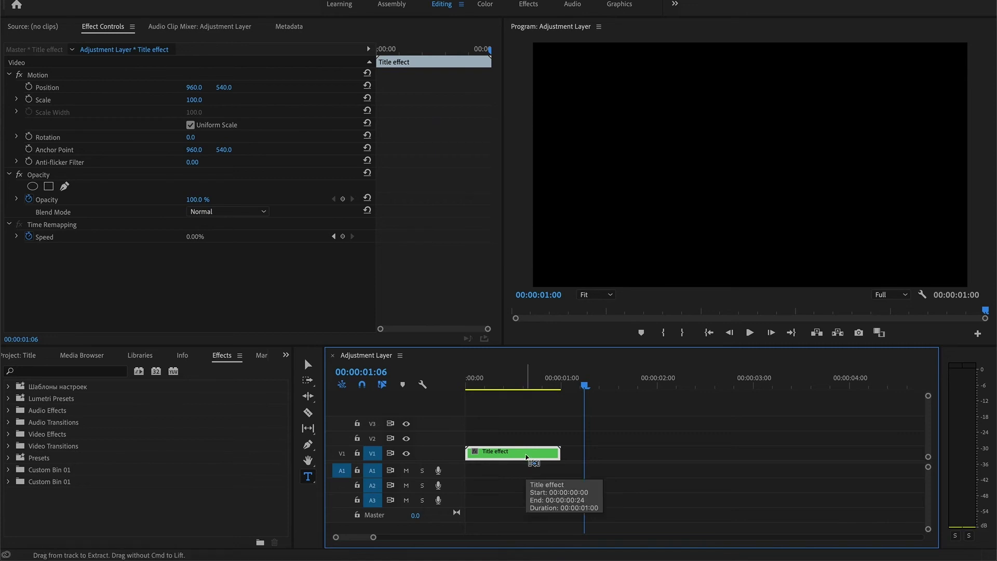
Step: Paste a Title effect copy, reverse its speed to -100%, and butt it against the original
key(super+v)
right_click(630, 462)
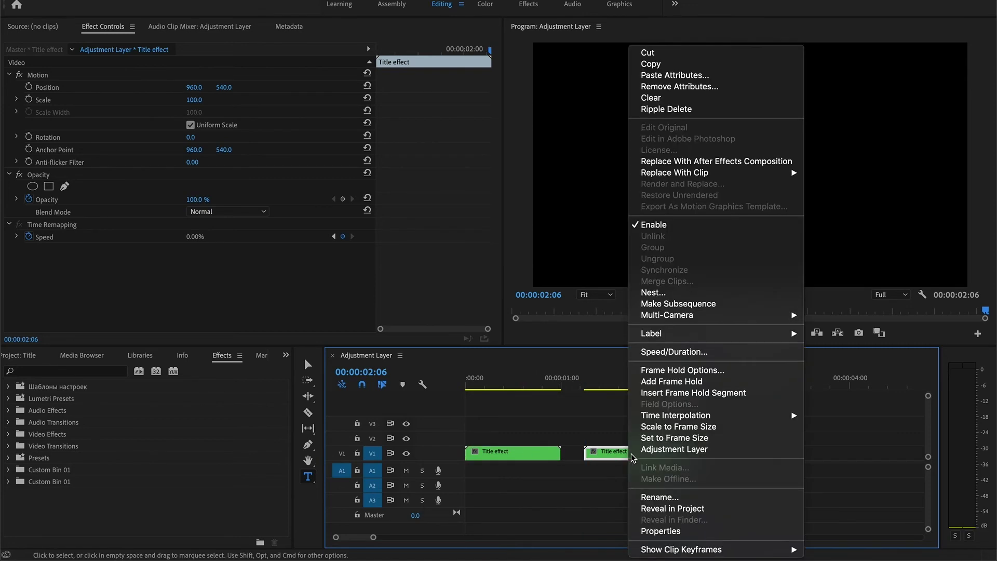
click(670, 353)
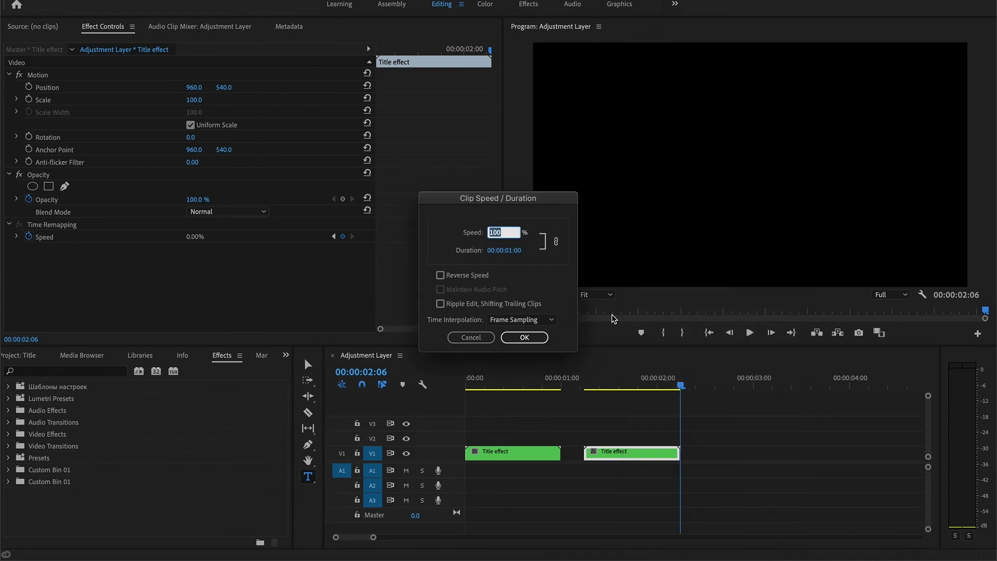
click(524, 338)
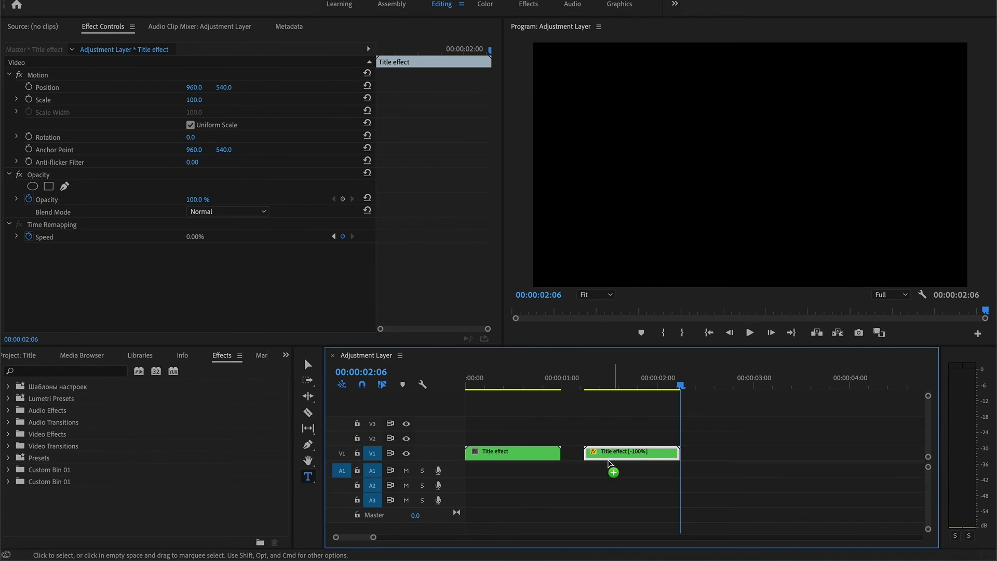
drag(608, 460, 596, 459)
drag(563, 431, 564, 431)
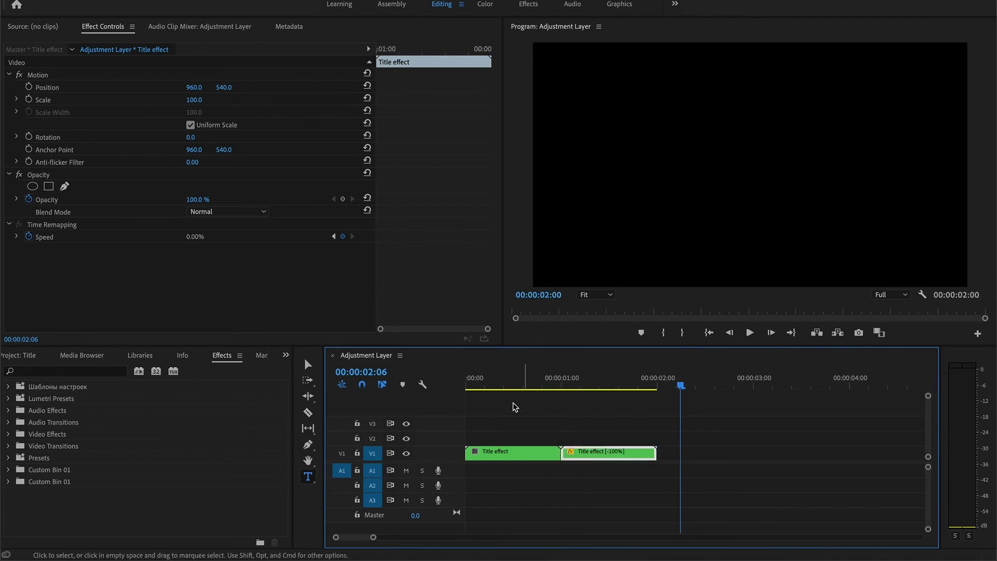
click(469, 384)
key(space)
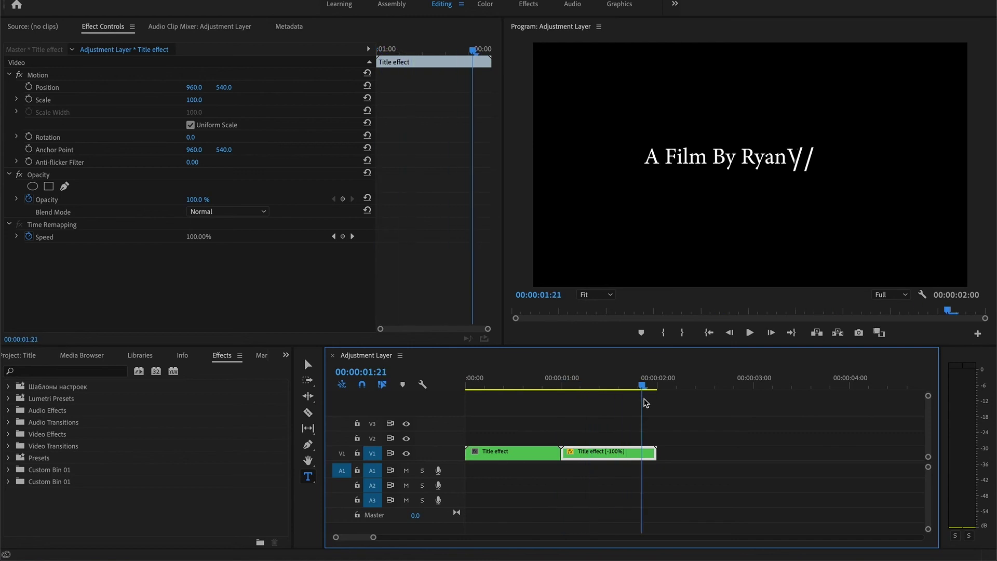
Step: Add a frame hold to the reversed clip at 00:00:02:15 and trim the held segment
drag(595, 456, 657, 456)
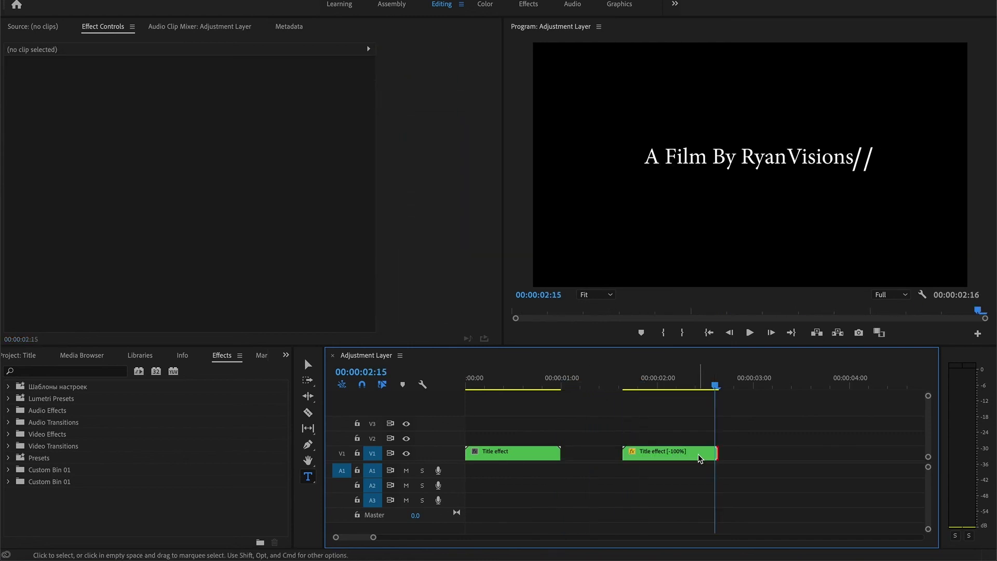
click(698, 454)
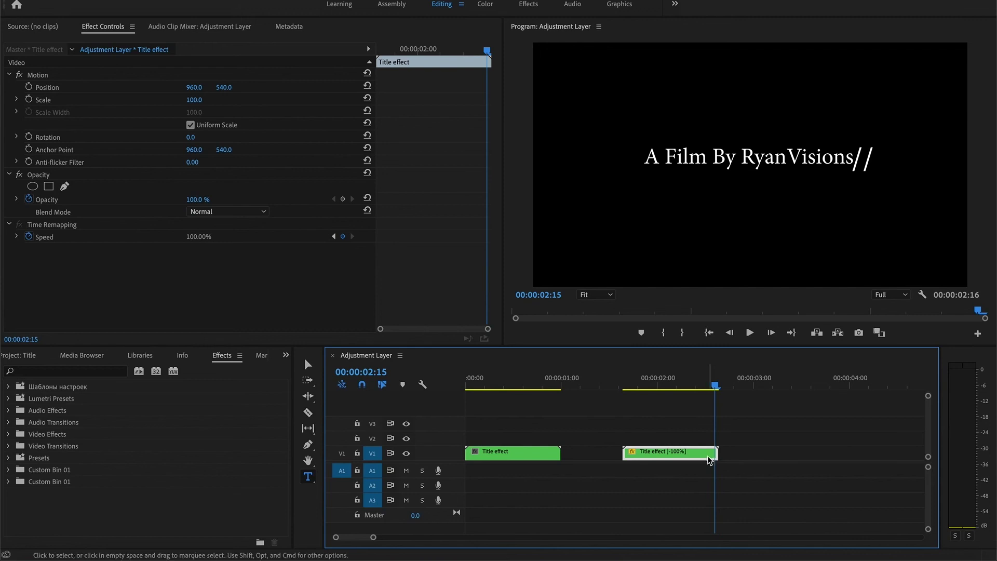
right_click(709, 459)
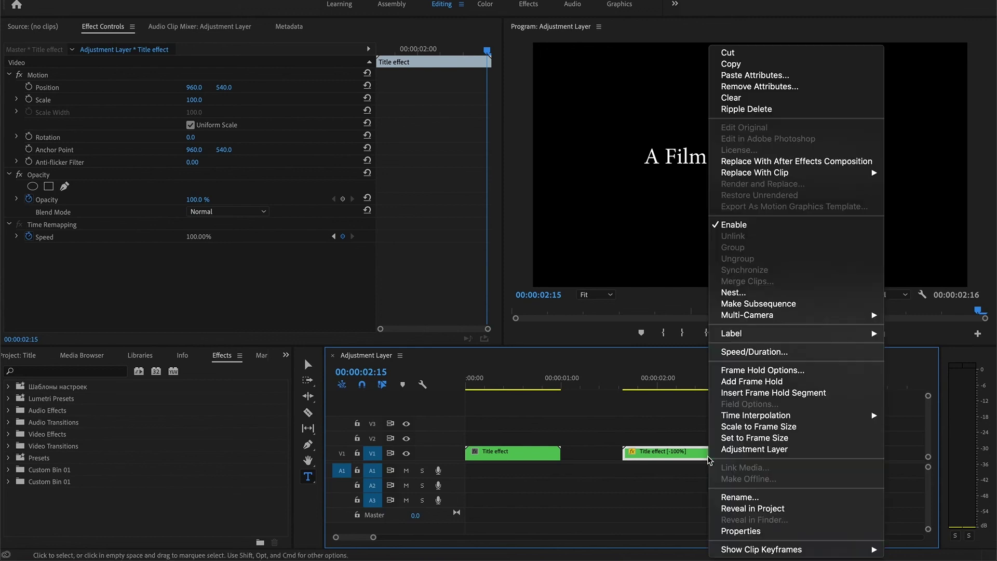
click(755, 385)
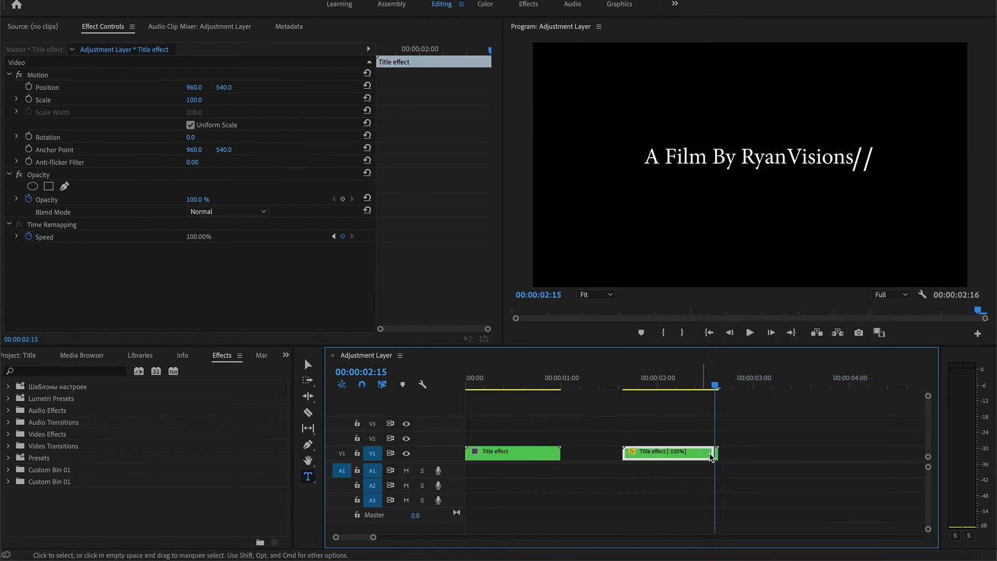
click(718, 458)
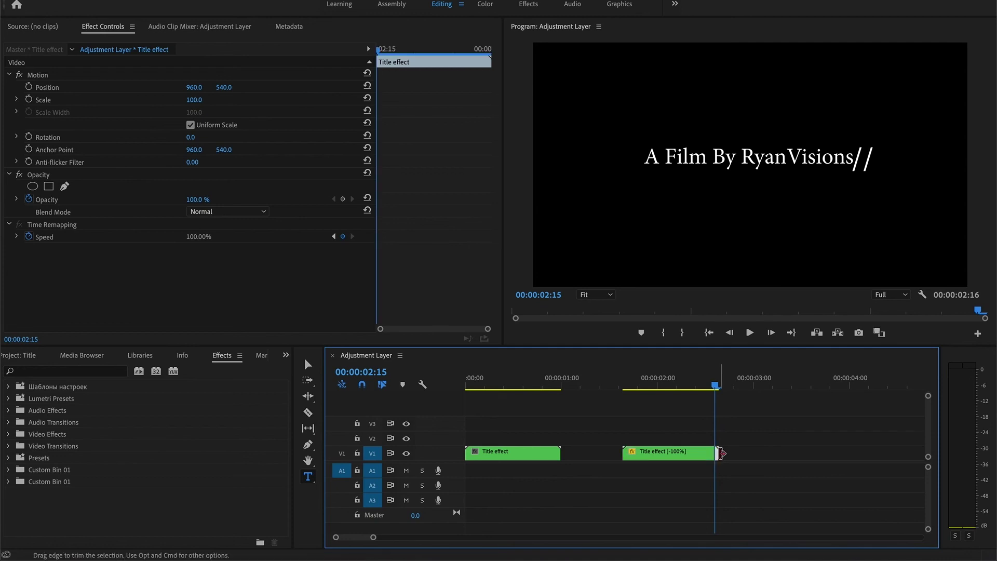
drag(722, 454, 805, 453)
Step: Move the original Title effect clip to the end and ripple delete the gap
drag(513, 454, 878, 457)
click(598, 456)
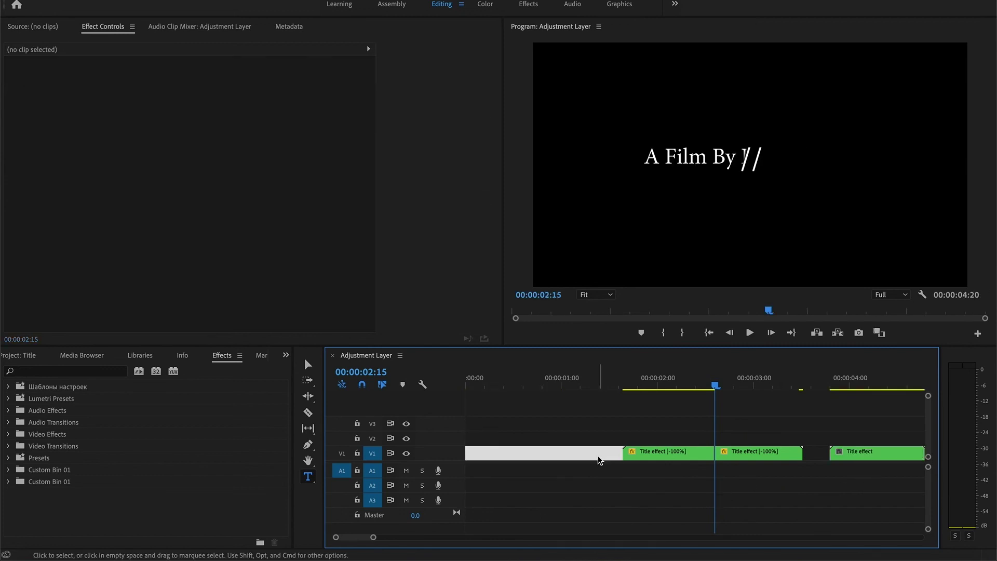
key(Delete)
click(664, 456)
key(Delete)
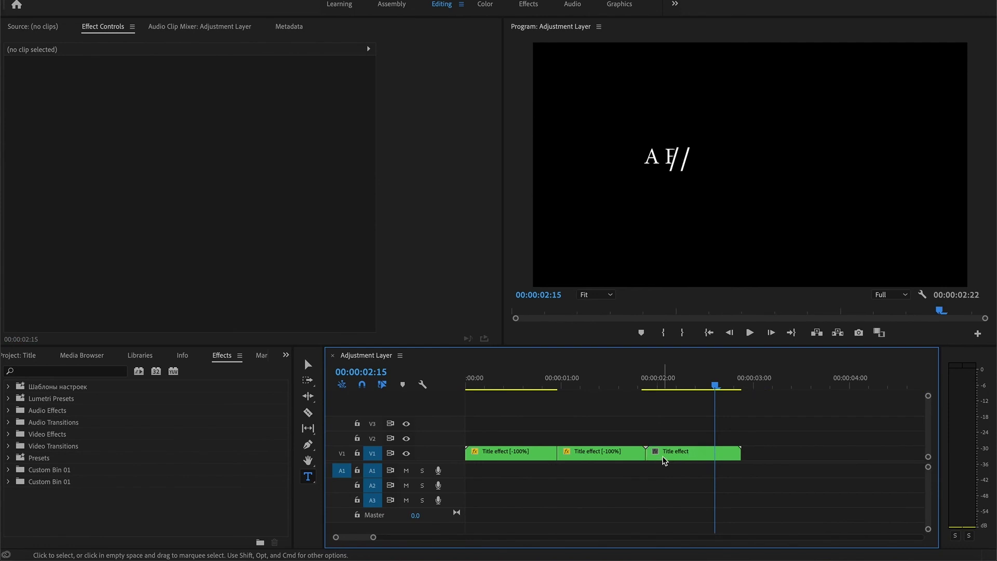